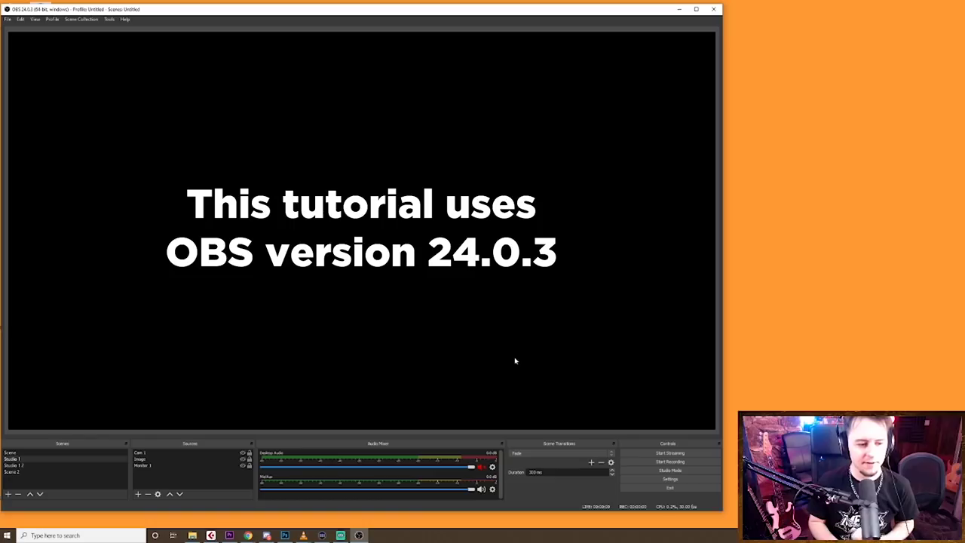
Step: Set Mic/Auxiliary Audio to Focusrite USB (2- Focusrite USB Audio) and close Settings
{"action": "left_click", "coordinate": [658, 479]}
{"action": "left_click", "coordinate": [203, 172]}
{"action": "left_click", "coordinate": [200, 189]}
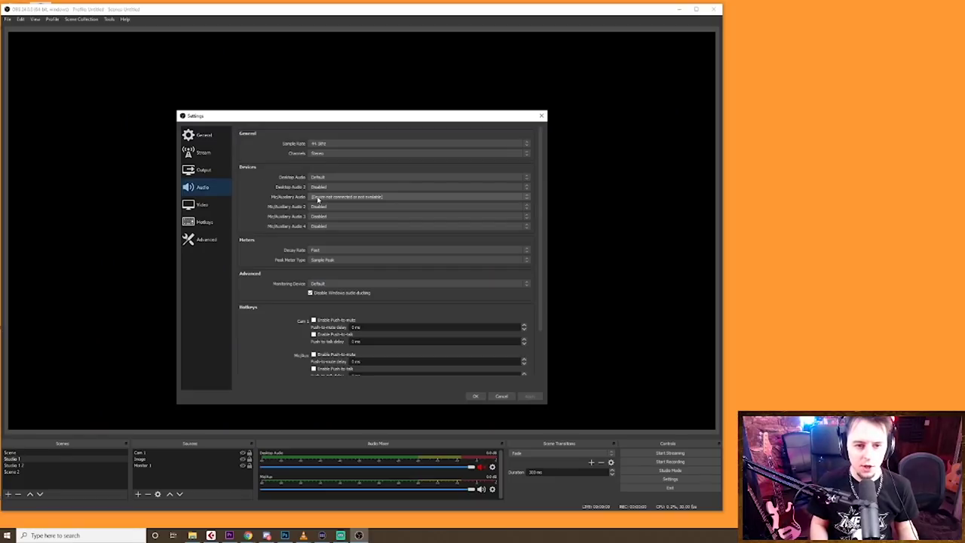
{"action": "left_click", "coordinate": [422, 271]}
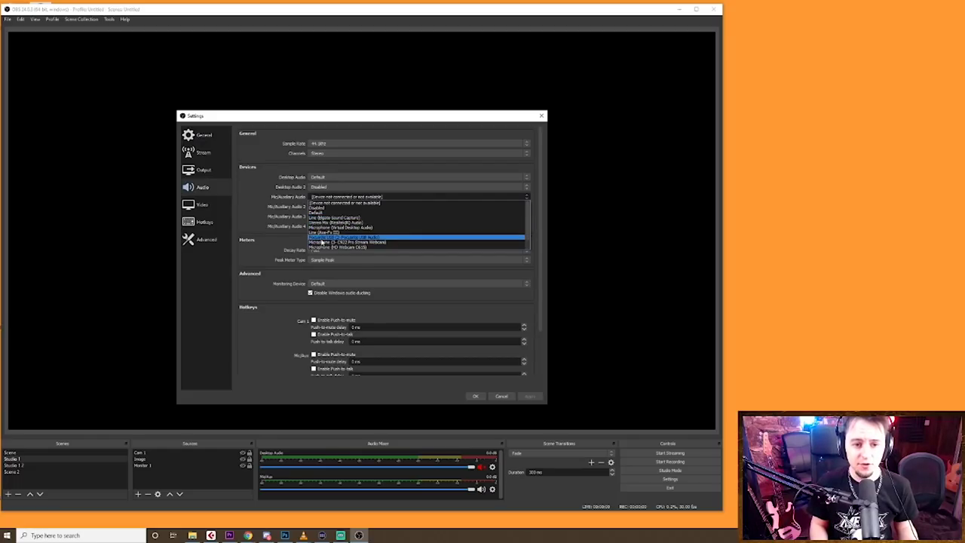
{"action": "left_click", "coordinate": [345, 238]}
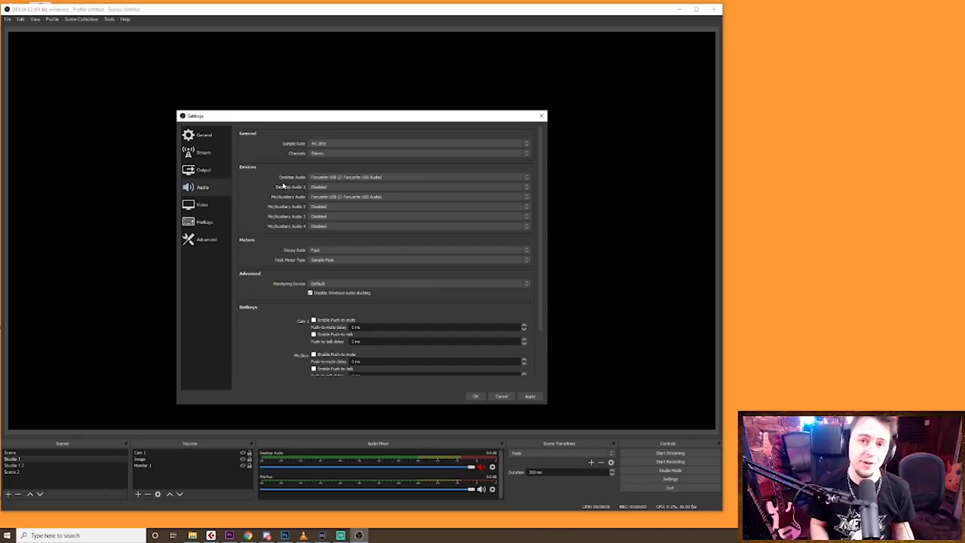
{"action": "key", "text": "Escape"}
Step: Play Fire Emblem Three Houses - Fodlan Winds.mp4 from the VLC playlist and move the player aside
{"action": "left_click", "coordinate": [303, 535]}
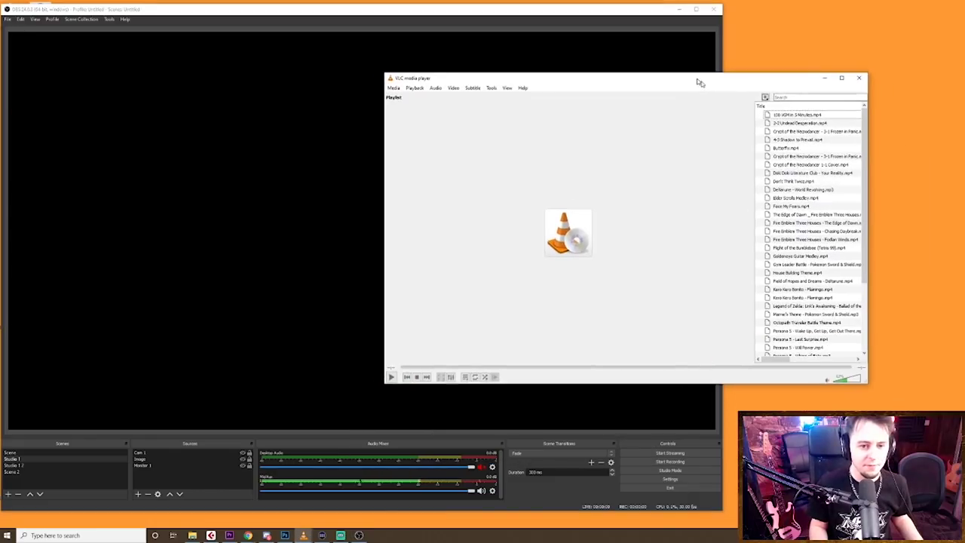
{"action": "double_click", "coordinate": [786, 234]}
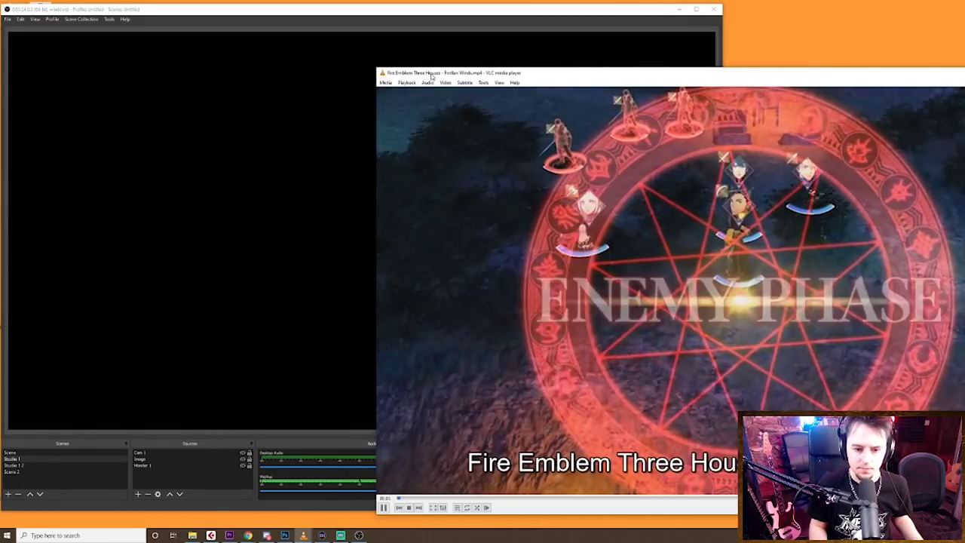
{"action": "left_click_drag", "start_coordinate": [434, 78], "coordinate": [0, 155]}
{"action": "left_click", "coordinate": [369, 56]}
{"action": "left_click", "coordinate": [351, 56]}
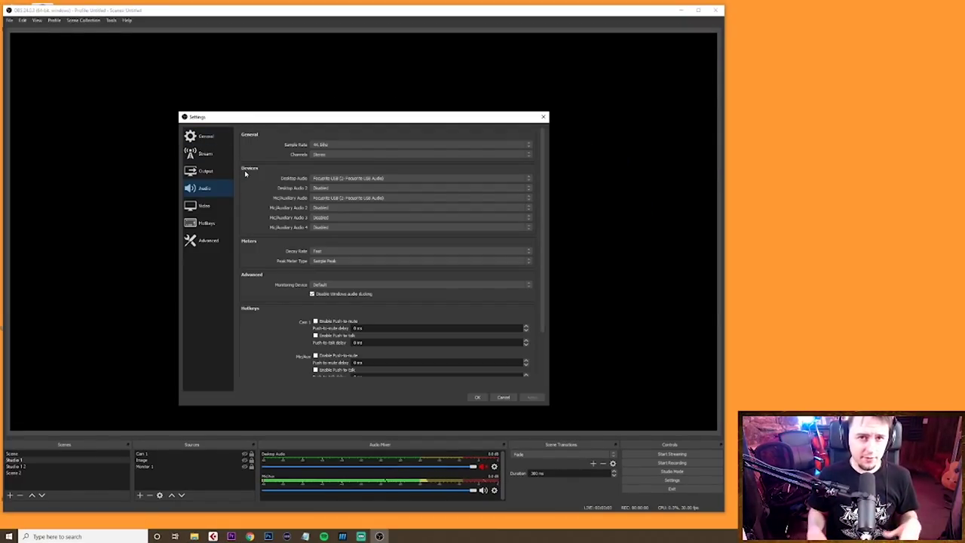
Step: Confirm the streaming video bitrate is 2500 Kbps in the Output settings
{"action": "left_click", "coordinate": [217, 174]}
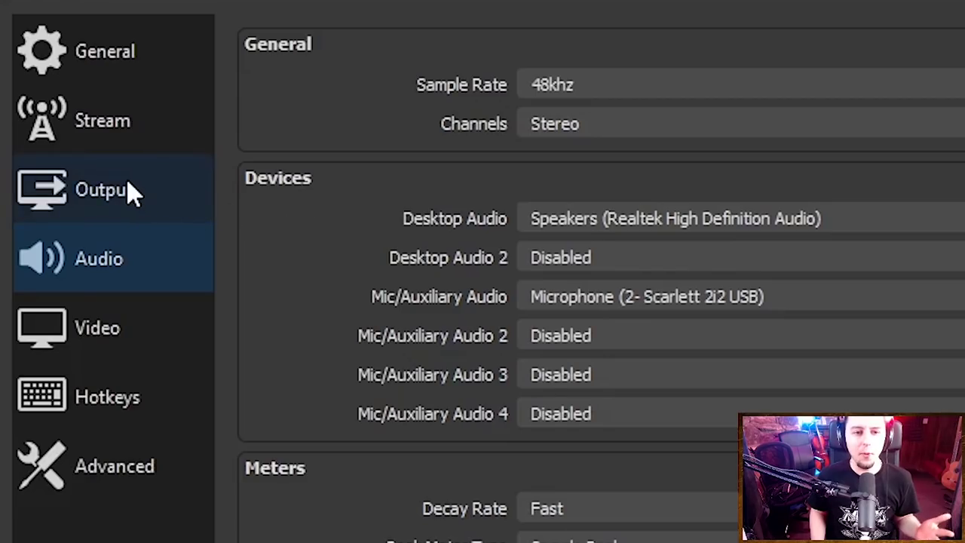
{"action": "left_click", "coordinate": [219, 174]}
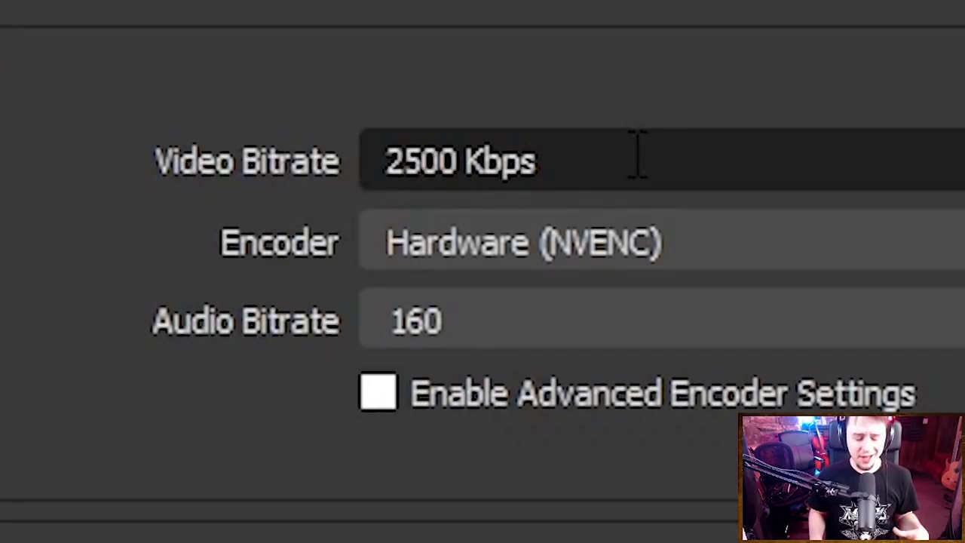
{"action": "left_click_drag", "start_coordinate": [638, 155], "coordinate": [362, 239]}
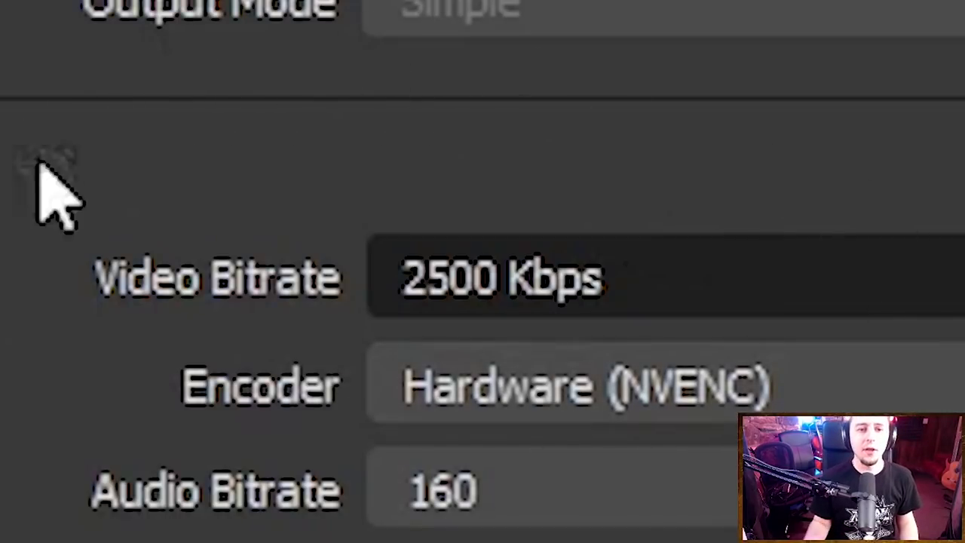
{"action": "double_click", "coordinate": [452, 279]}
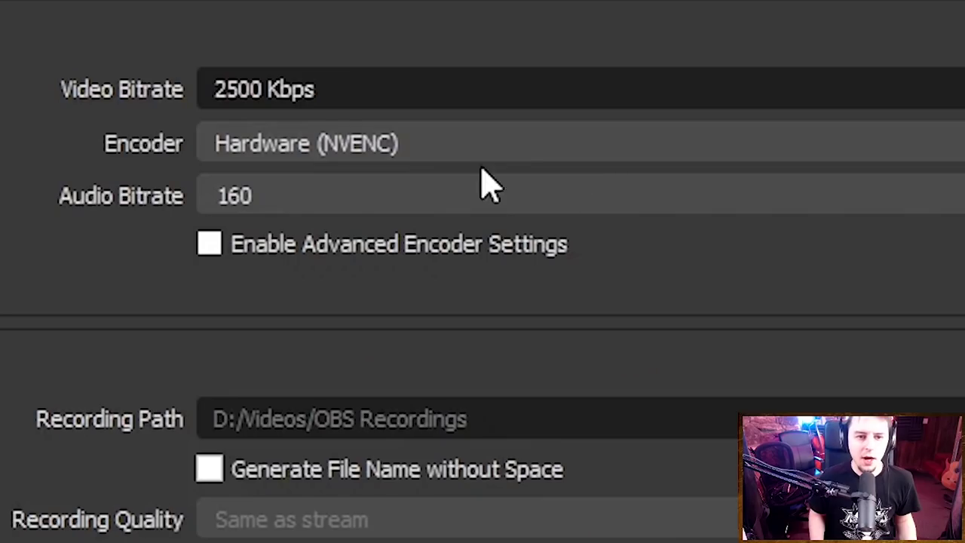
Step: Set the audio bitrate to 160 and keep Hardware (NVENC) as the encoder
{"action": "left_click", "coordinate": [382, 198]}
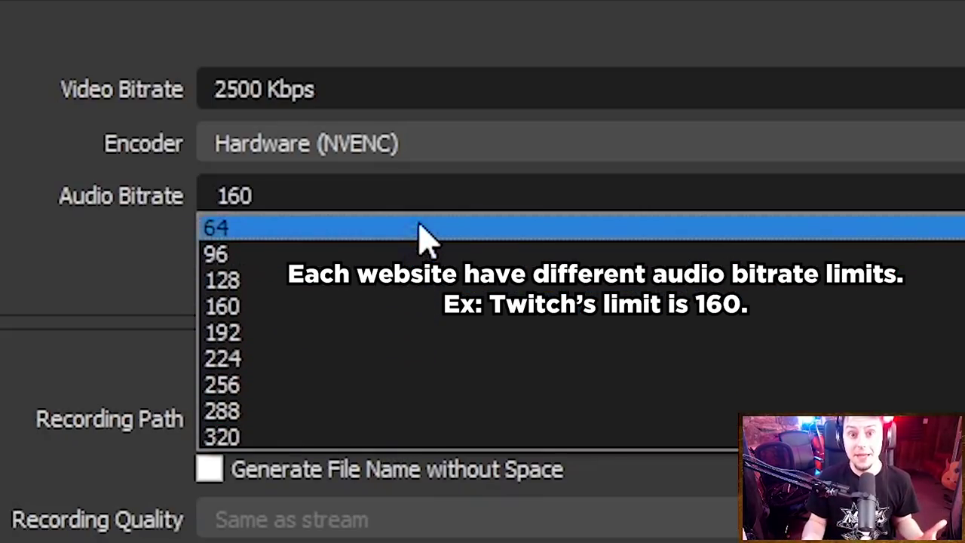
{"action": "left_click", "coordinate": [415, 306]}
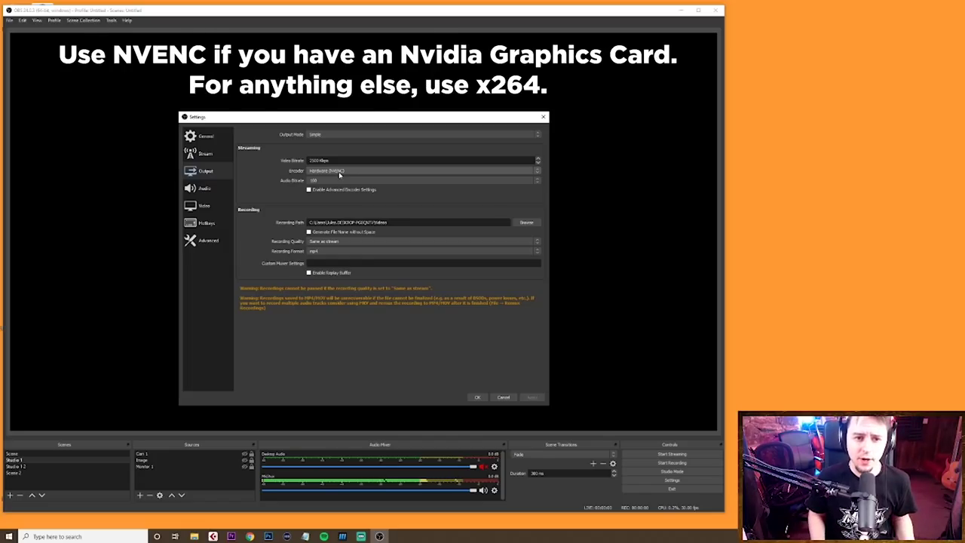
{"action": "left_click", "coordinate": [339, 174]}
{"action": "left_click", "coordinate": [340, 178]}
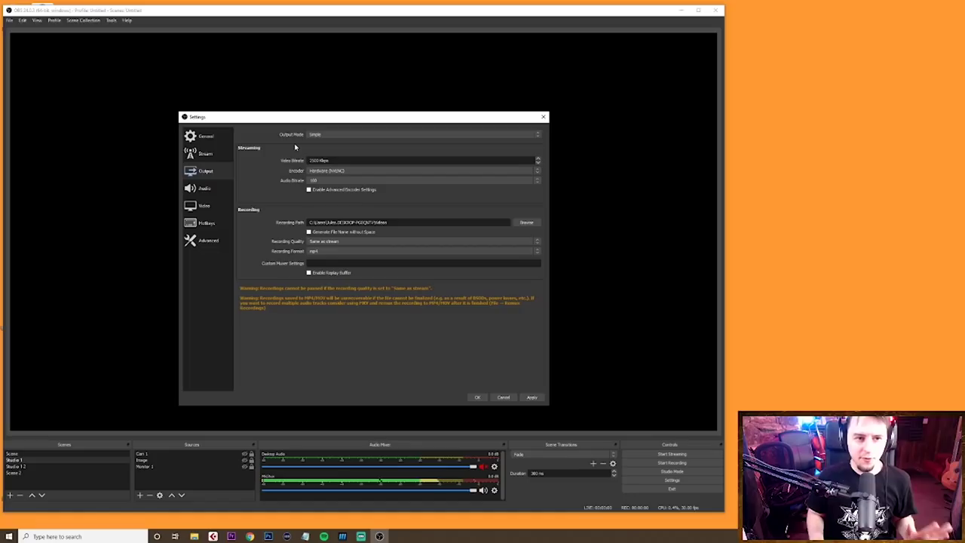
{"action": "left_click", "coordinate": [206, 193]}
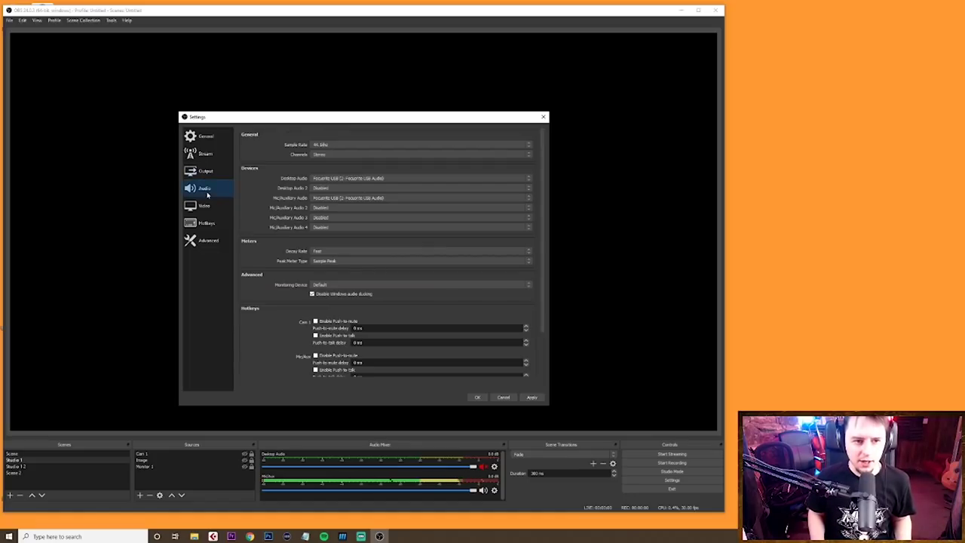
Step: Review the 1920x1080 resolution and 60 FPS video settings, then view the Twitch stream settings
{"action": "left_click", "coordinate": [205, 205]}
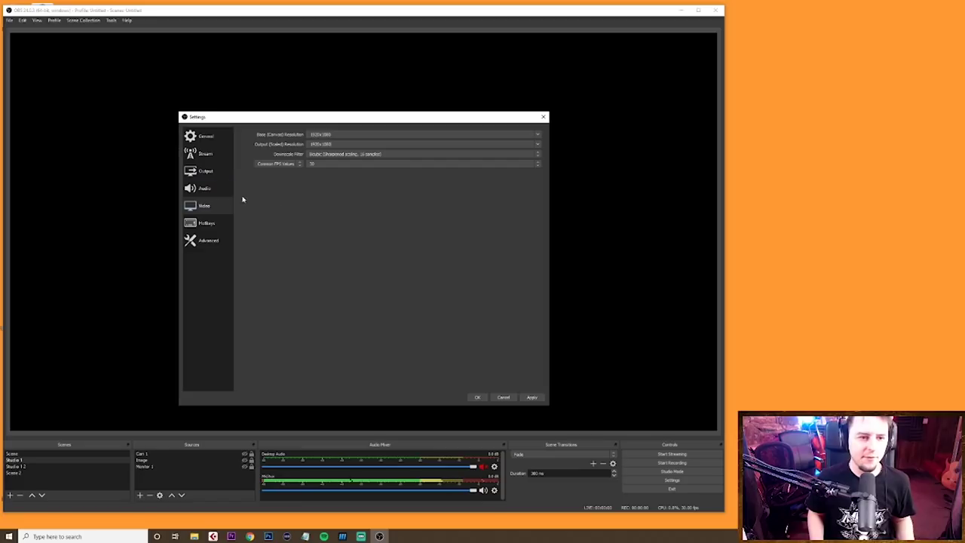
{"action": "left_click", "coordinate": [204, 188]}
{"action": "left_click", "coordinate": [204, 171]}
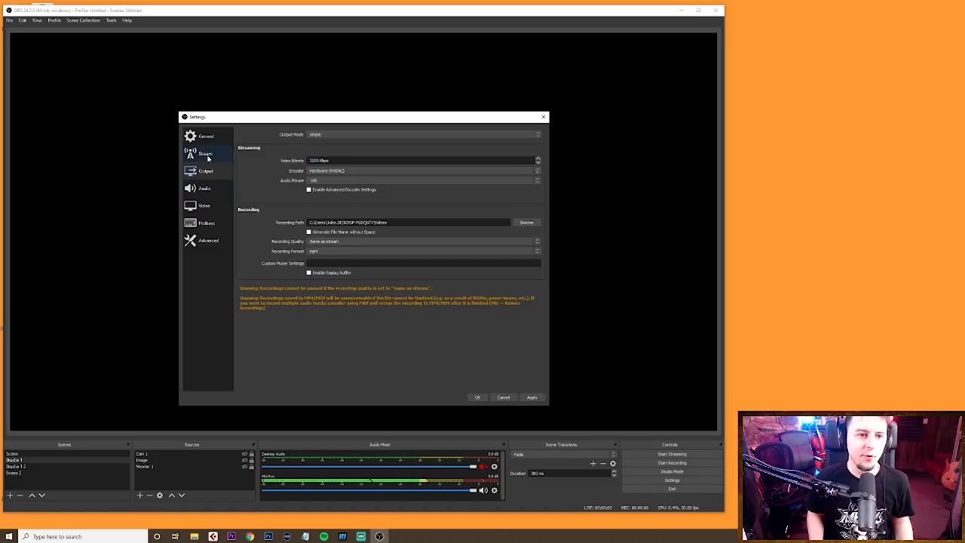
{"action": "left_click", "coordinate": [214, 188]}
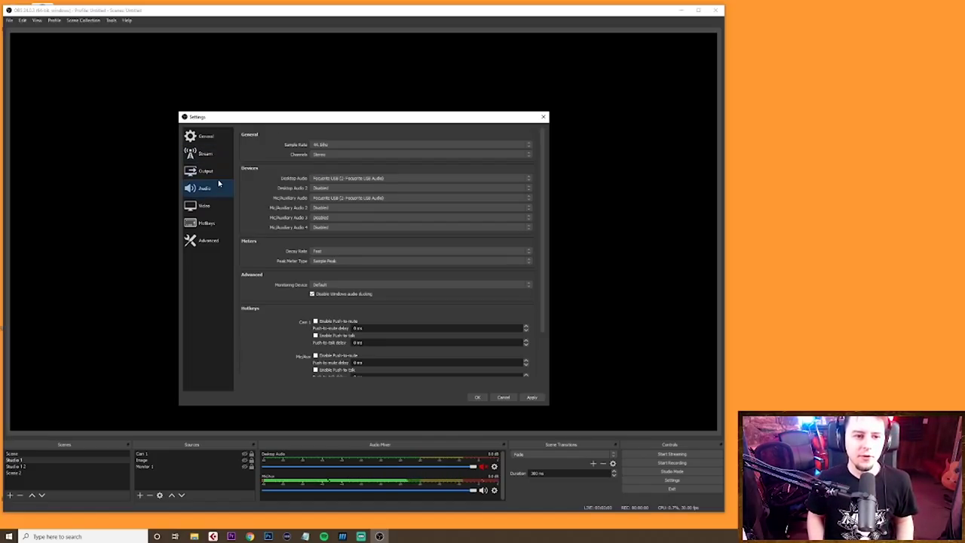
{"action": "left_click", "coordinate": [211, 170]}
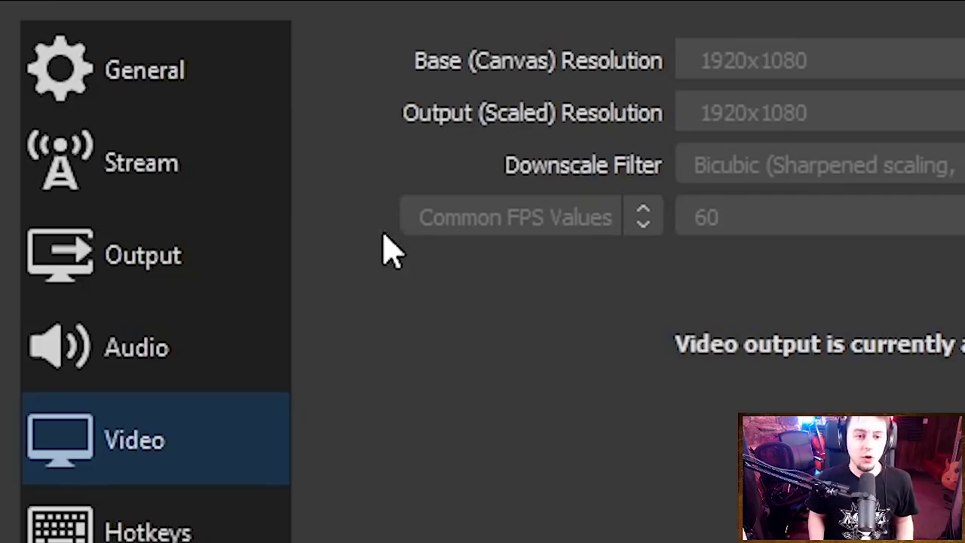
{"action": "left_click", "coordinate": [205, 154]}
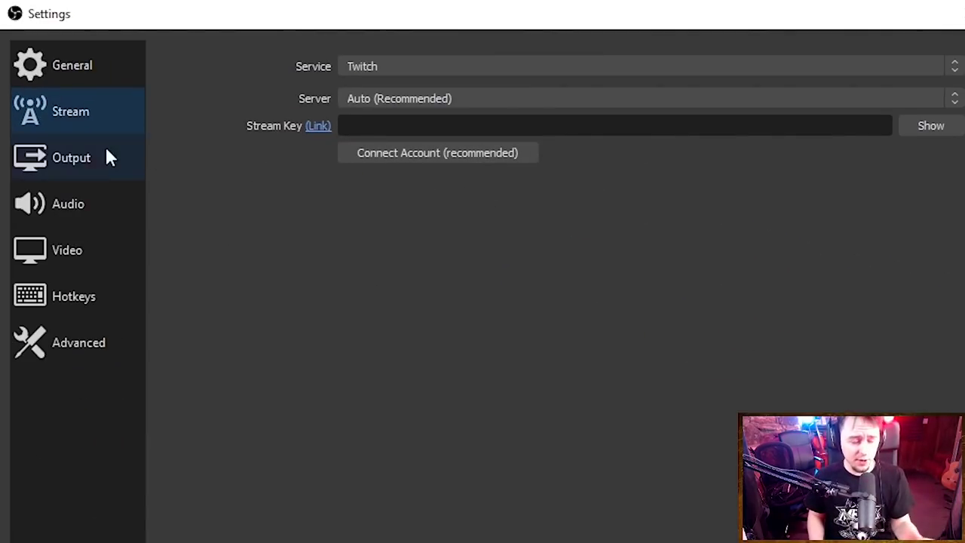
Step: Leave Twitch as the service and switch to Use Stream Key to show the server and key fields
{"action": "left_click", "coordinate": [366, 67]}
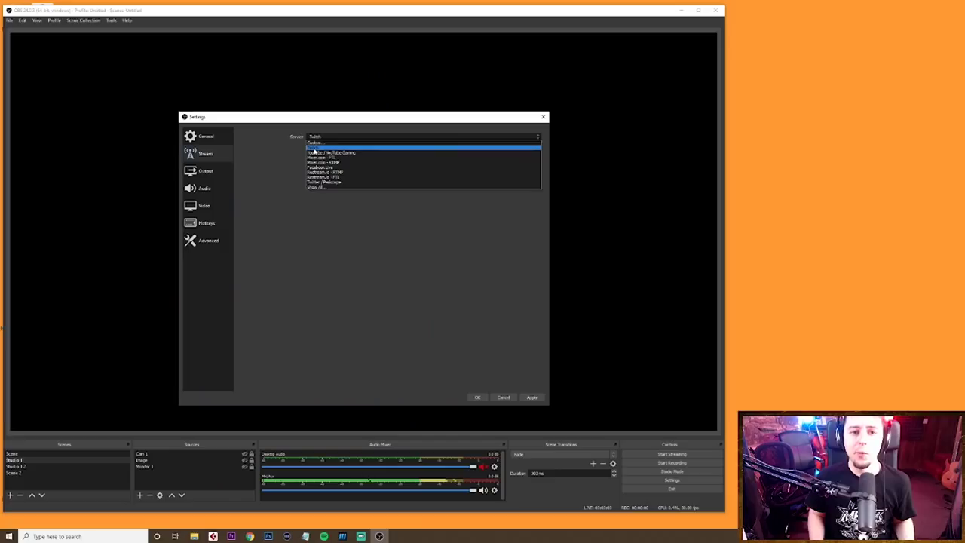
{"action": "key", "text": "Escape"}
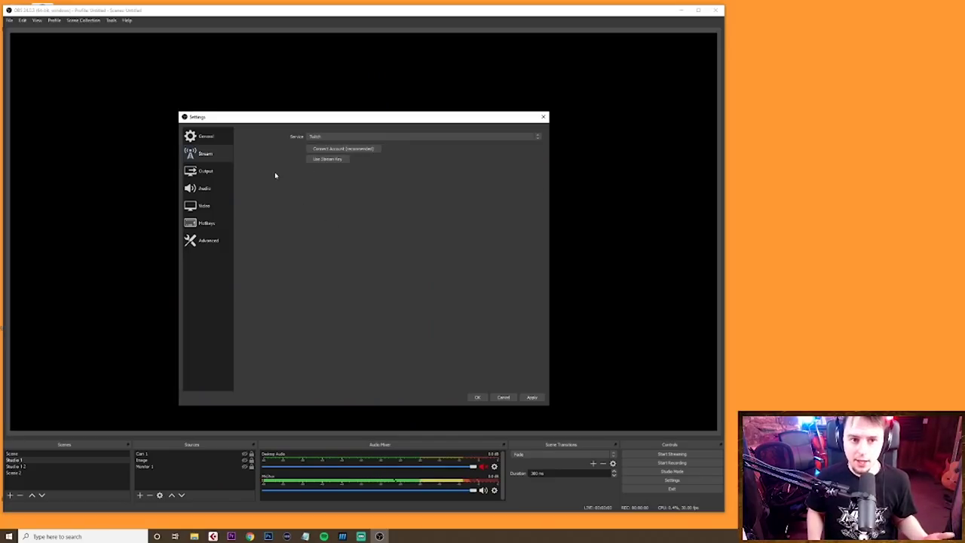
{"action": "left_click", "coordinate": [329, 159]}
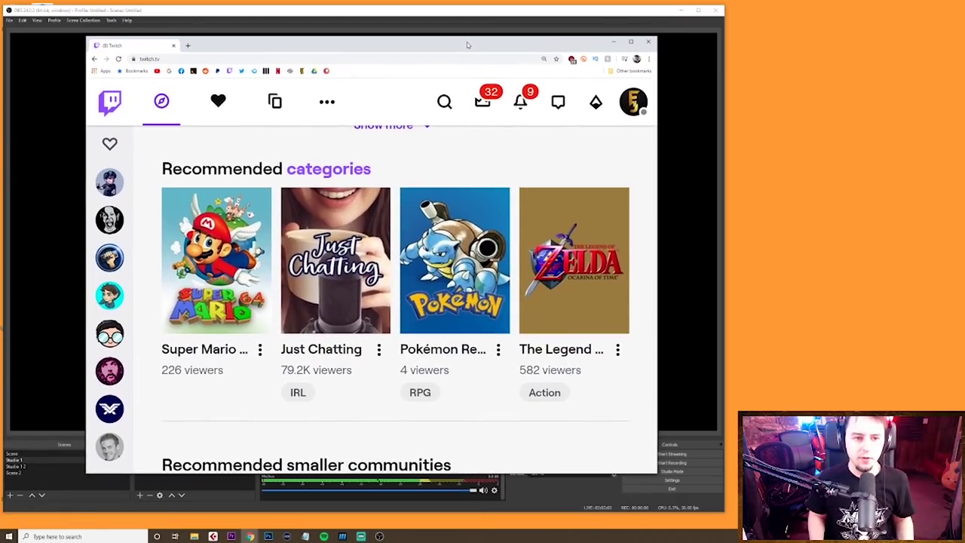
Step: Open Twitch Settings > Channel and Videos to view Stream Key & Preferences, then minimize Chrome
{"action": "left_click", "coordinate": [633, 102]}
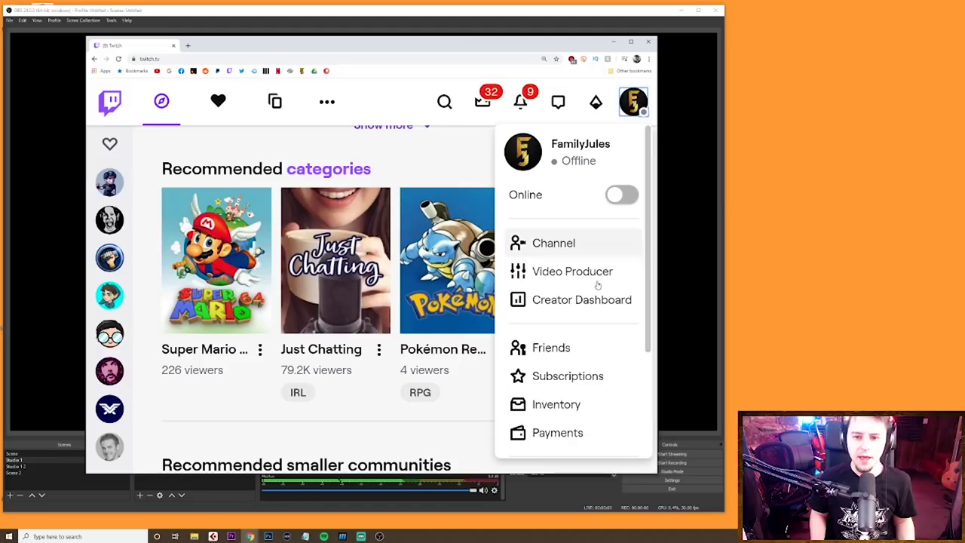
{"action": "scroll", "coordinate": [590, 331], "scroll_direction": "down", "scroll_amount": 2}
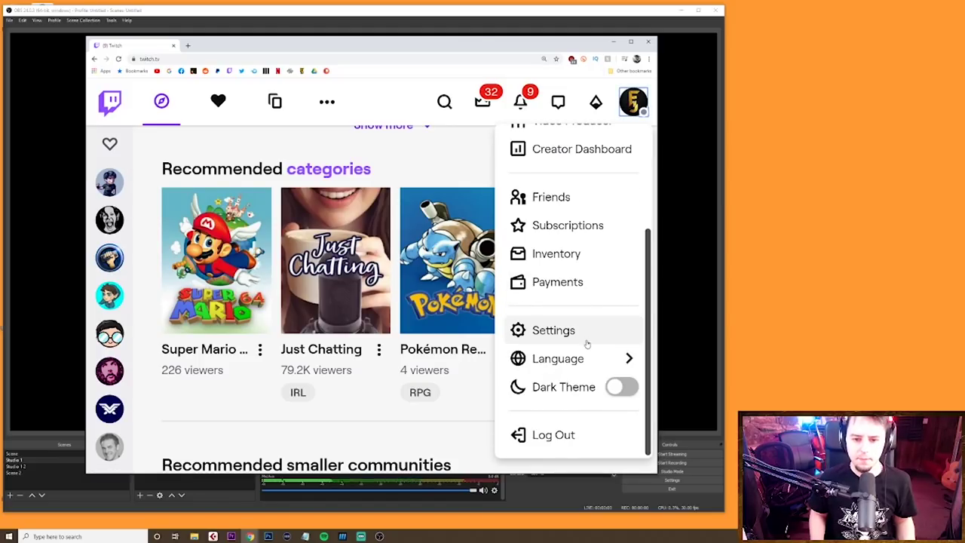
{"action": "left_click", "coordinate": [586, 331]}
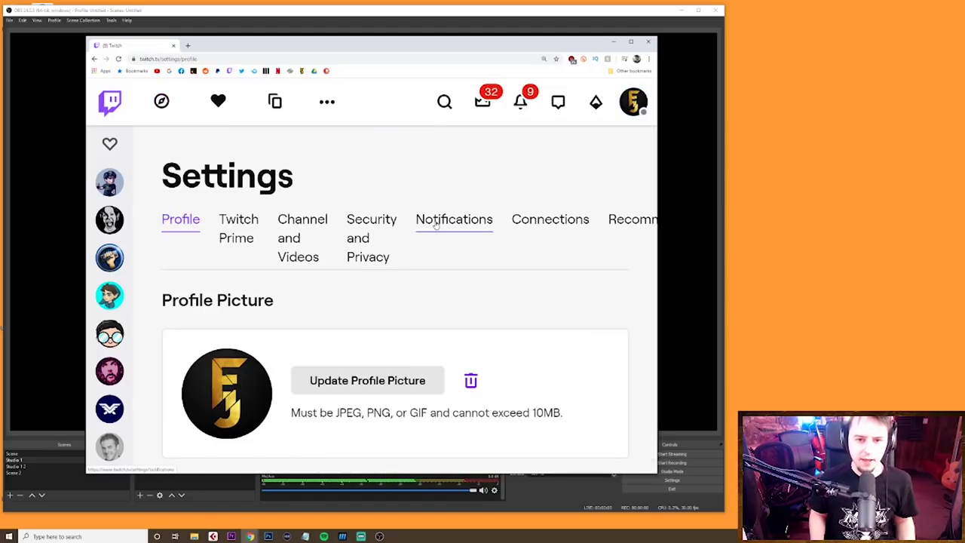
{"action": "left_click", "coordinate": [315, 256]}
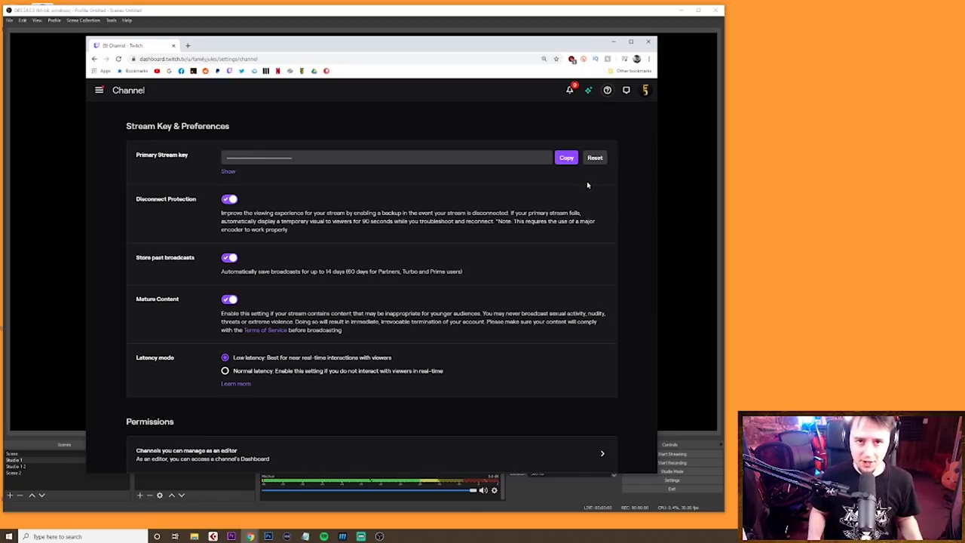
{"action": "left_click", "coordinate": [610, 42]}
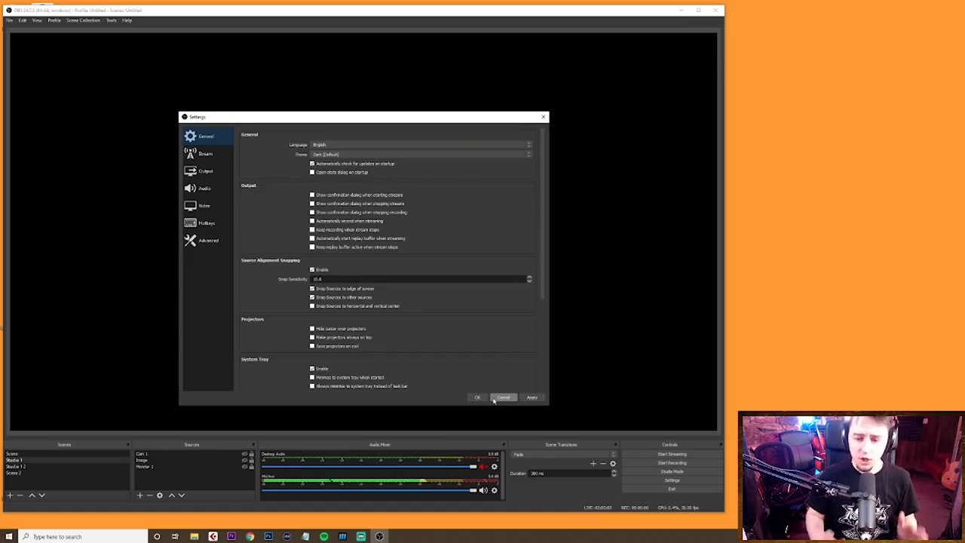
Step: Dismiss the OBS Settings dialog to get back to the main window's Sources list
{"action": "left_click", "coordinate": [481, 398]}
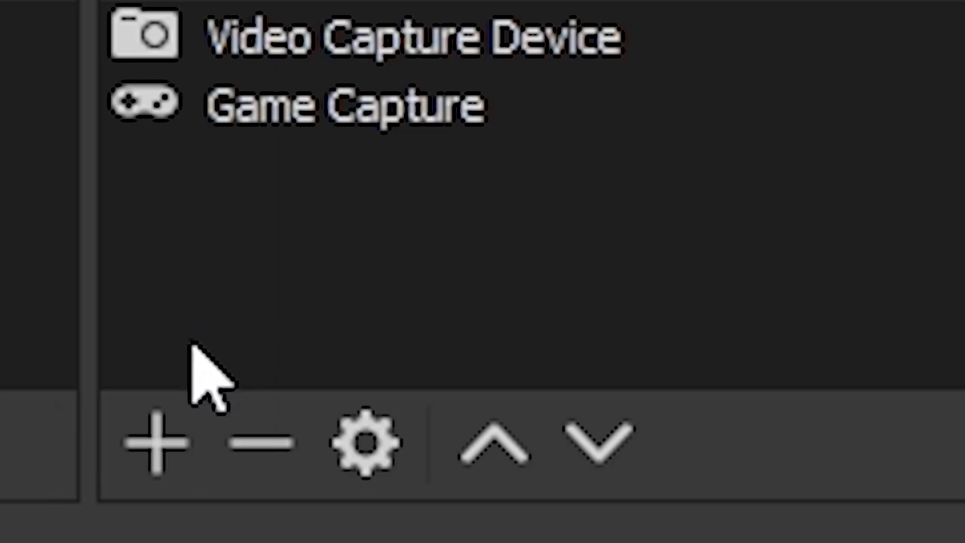
Step: Add the existing Cam 1 video capture device to the scene and centre it smaller
{"action": "left_click", "coordinate": [124, 461]}
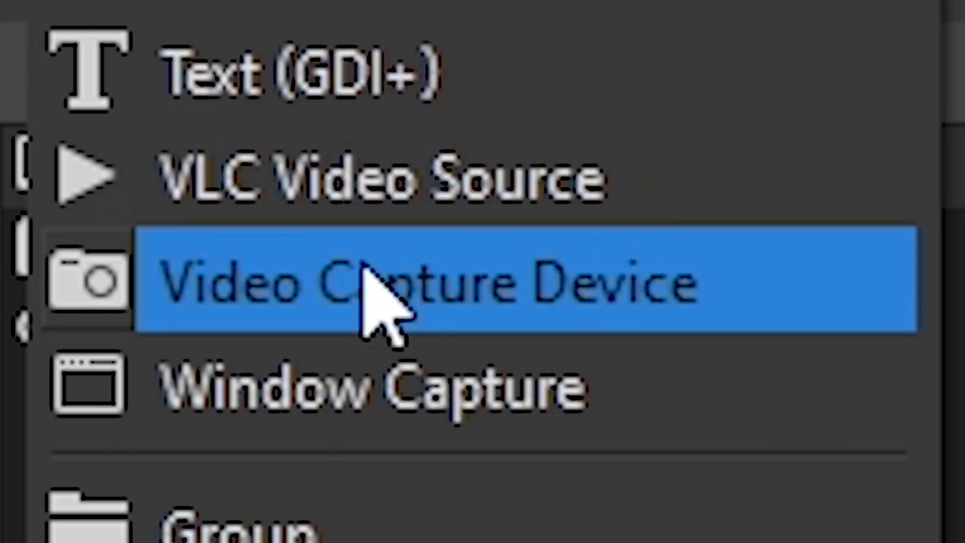
{"action": "left_click", "coordinate": [364, 269]}
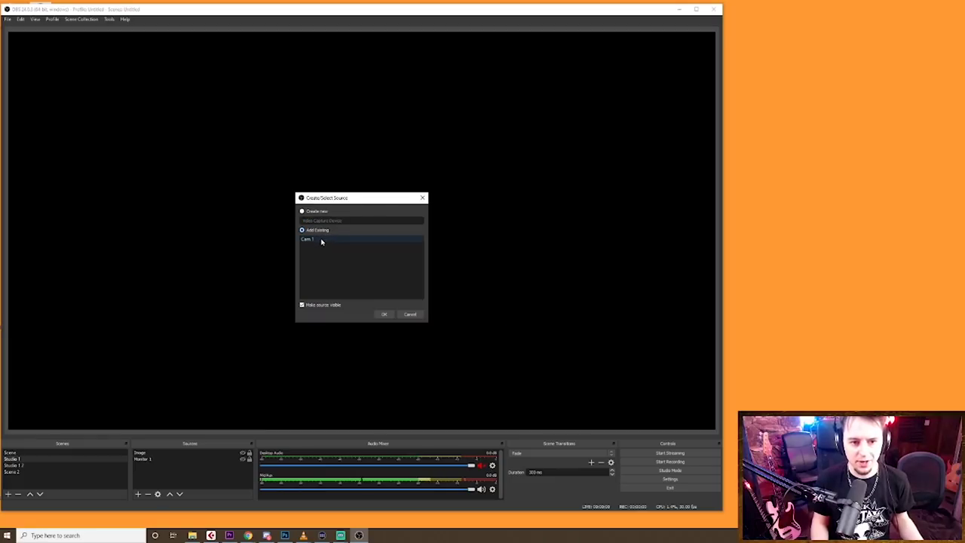
{"action": "left_click", "coordinate": [386, 317]}
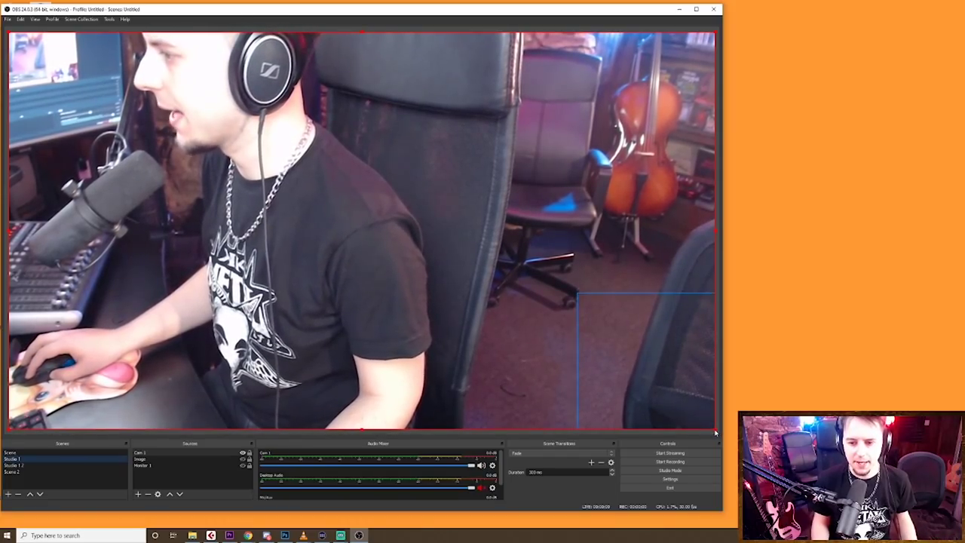
{"action": "left_click_drag", "start_coordinate": [715, 435], "coordinate": [513, 312]}
{"action": "left_click_drag", "start_coordinate": [256, 174], "coordinate": [323, 220]}
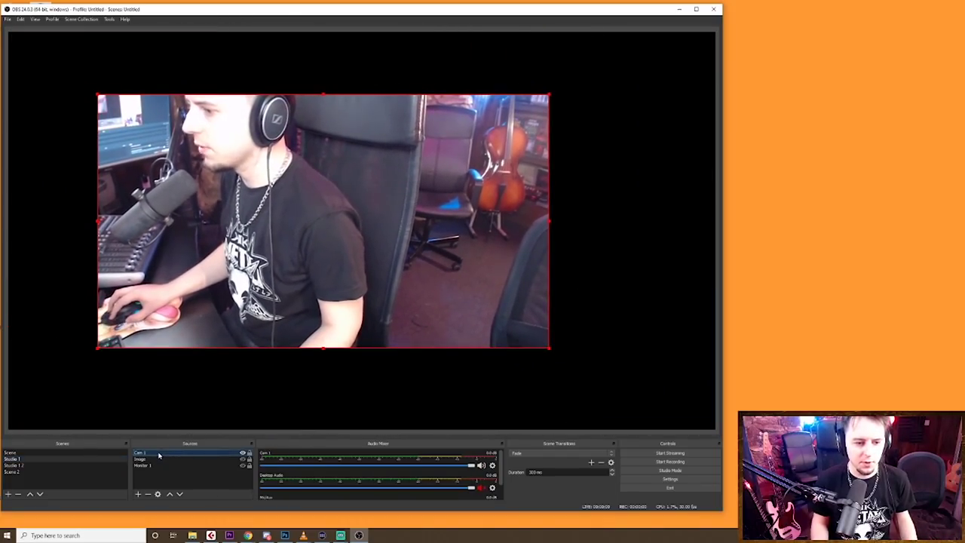
Step: Switch Cam 1's device to HD Pro Webcam C920 and stretch it to fill the canvas
{"action": "double_click", "coordinate": [159, 453]}
{"action": "left_click", "coordinate": [364, 285]}
{"action": "left_click", "coordinate": [317, 300]}
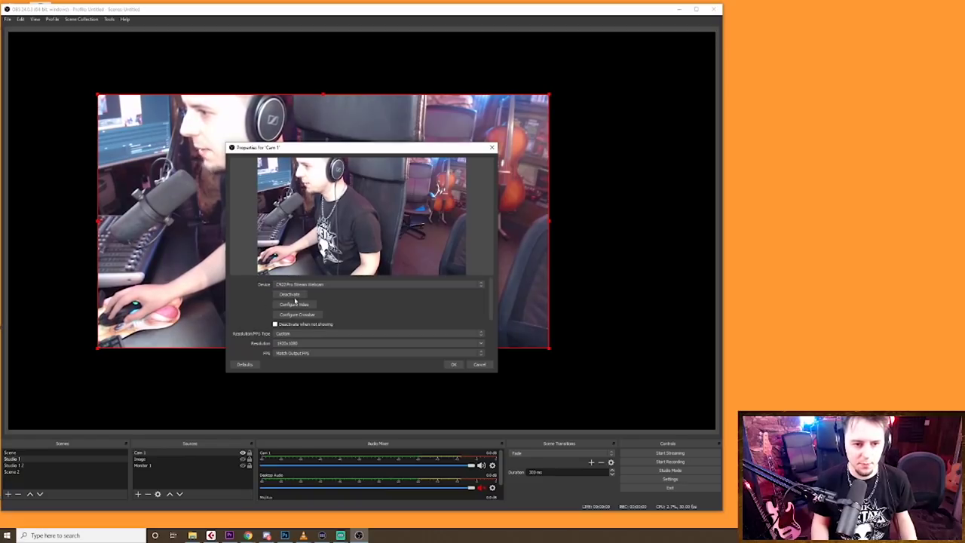
{"action": "left_click", "coordinate": [337, 285]}
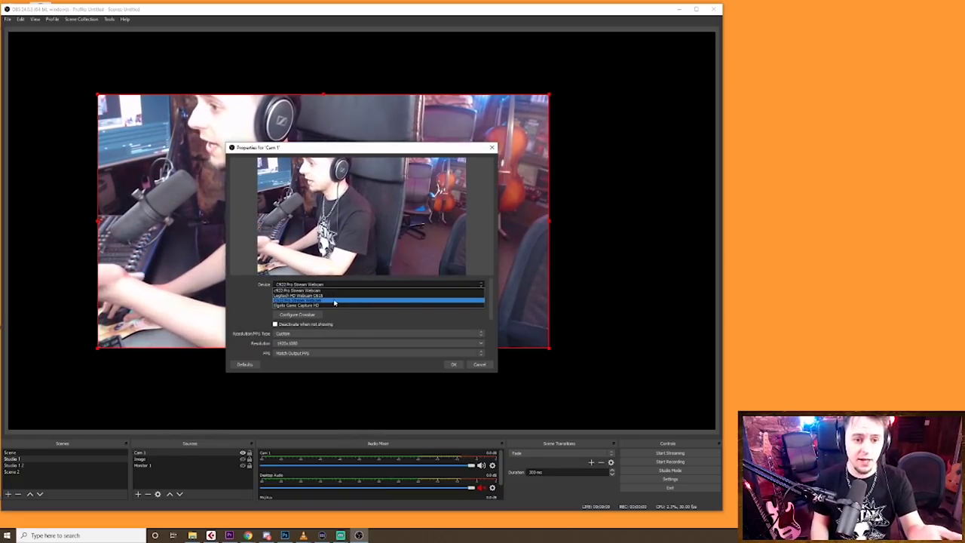
{"action": "left_click", "coordinate": [331, 297]}
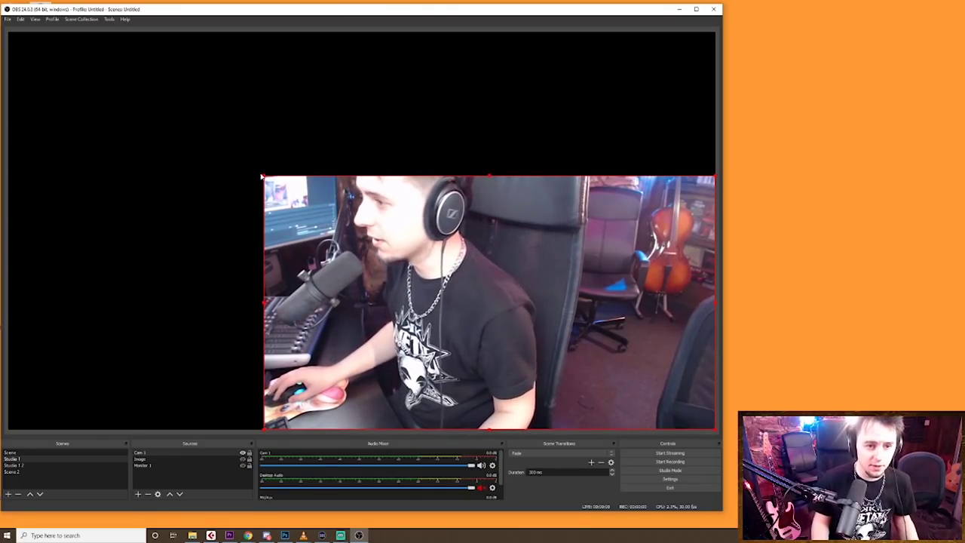
{"action": "left_click_drag", "start_coordinate": [263, 177], "coordinate": [26, 36]}
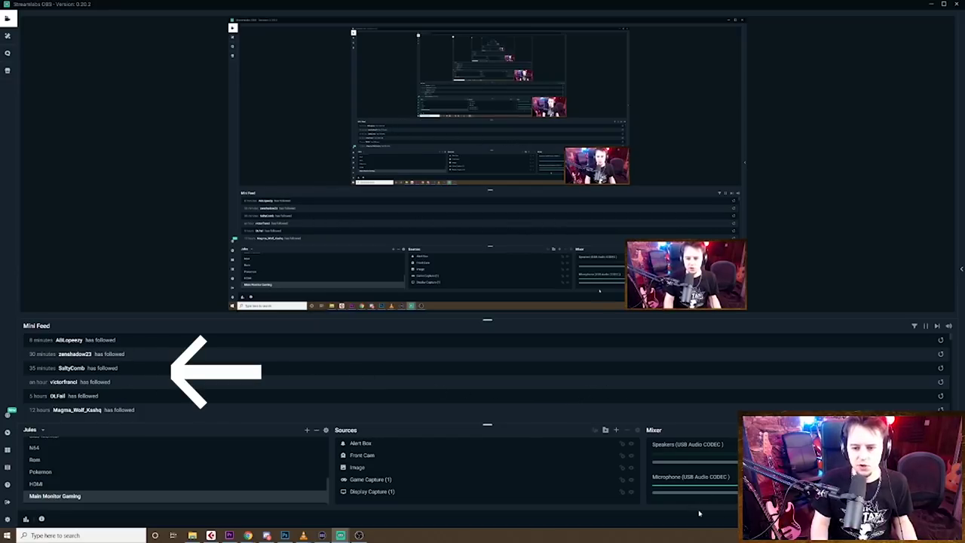
Step: Select the Alert Box source in Streamlabs OBS's Sources panel beside the Mixer
{"action": "left_click", "coordinate": [362, 444]}
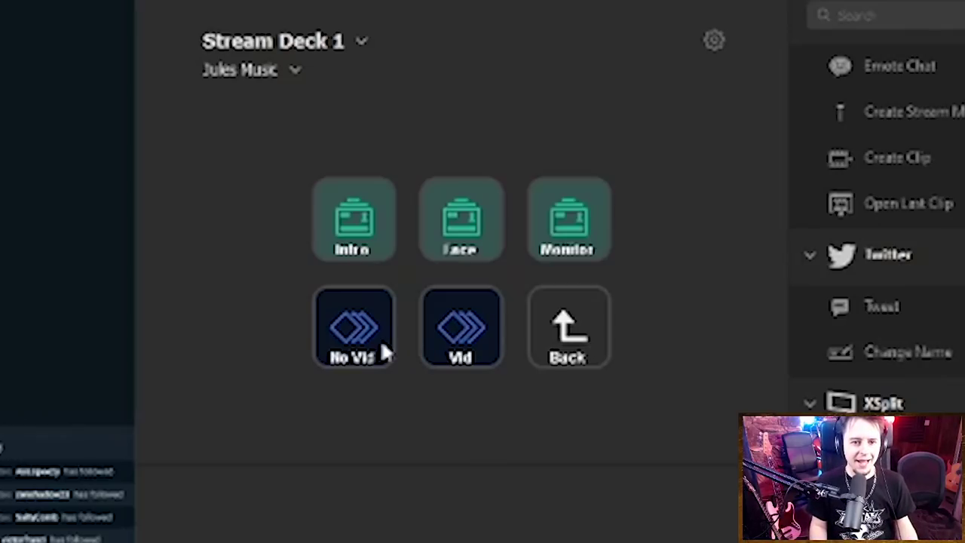
Step: Open the Jules Music profile's No Vid key to view its alternating Delay and scene-change steps
{"action": "left_click", "coordinate": [386, 331]}
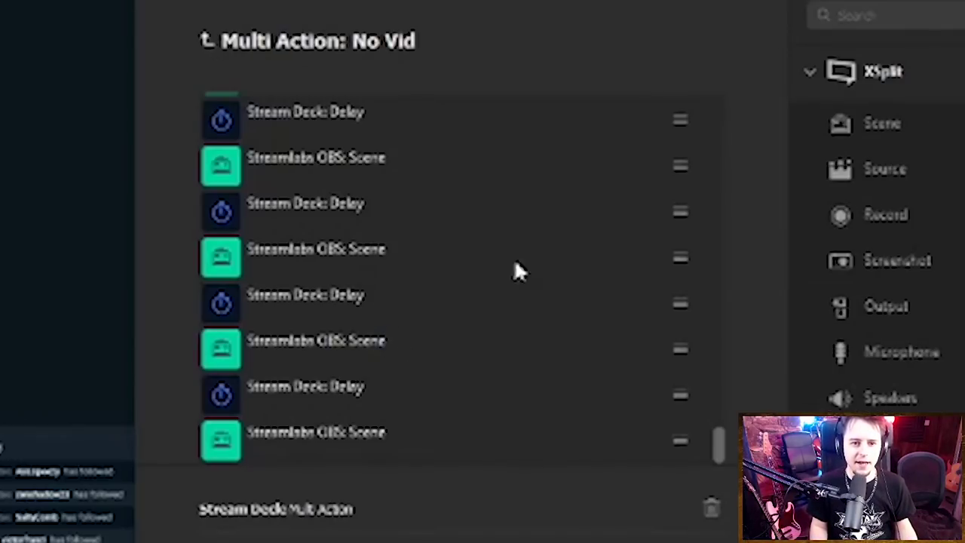
{"action": "scroll", "coordinate": [701, 381], "scroll_direction": "up", "scroll_amount": 1}
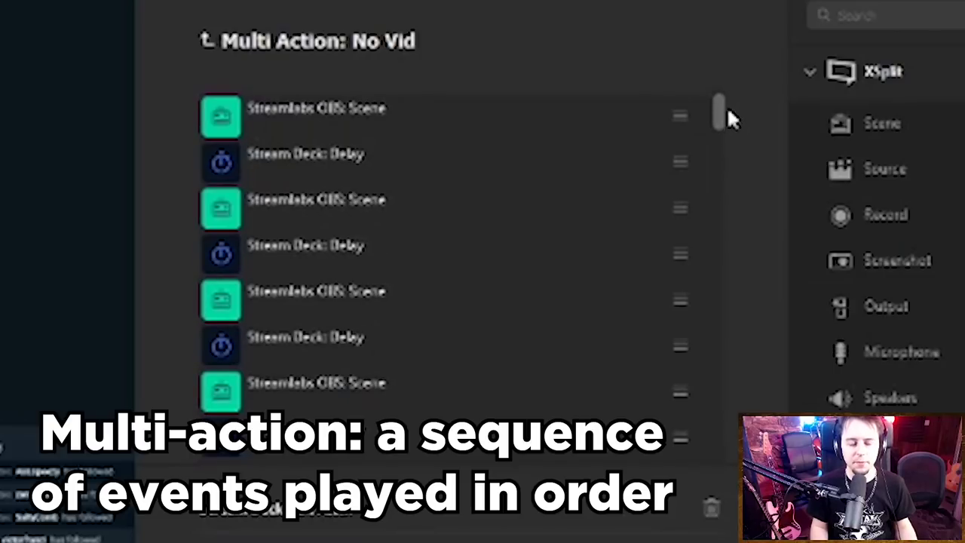
{"action": "left_click", "coordinate": [387, 121]}
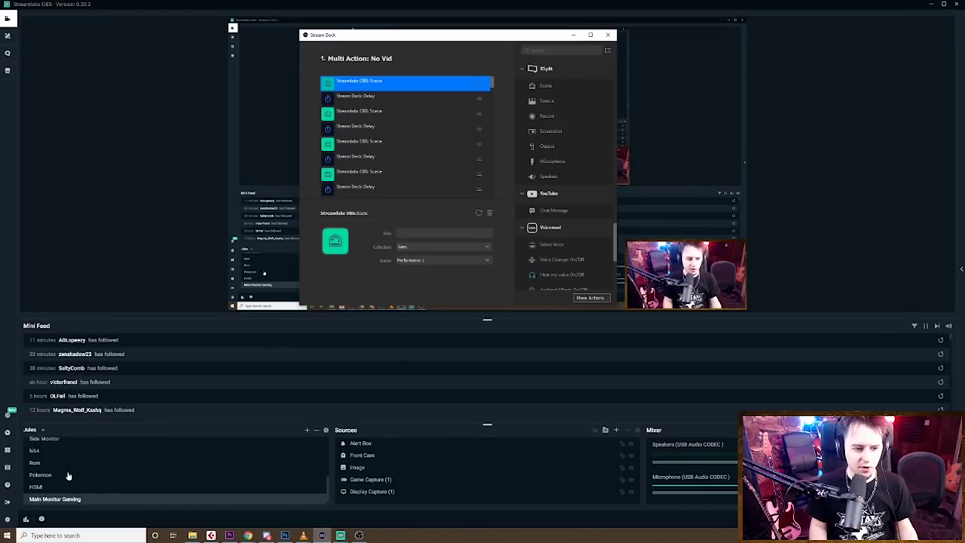
{"action": "scroll", "coordinate": [91, 482], "scroll_direction": "down", "scroll_amount": 2}
{"action": "scroll", "coordinate": [279, 408], "scroll_direction": "up", "scroll_amount": 5}
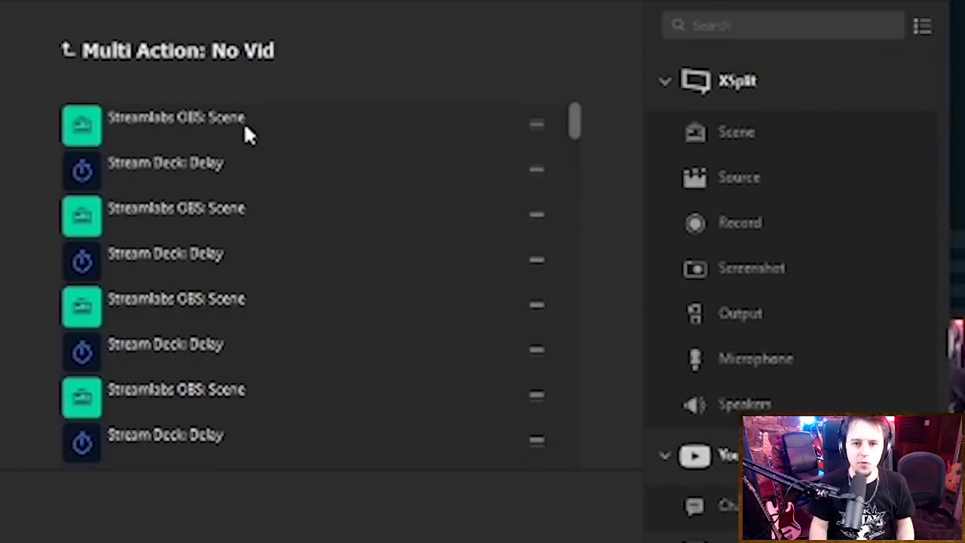
Step: Inspect each Streamlabs OBS scene switch and delay in the No Vid multi-action, then return to the top
{"action": "left_click", "coordinate": [374, 86]}
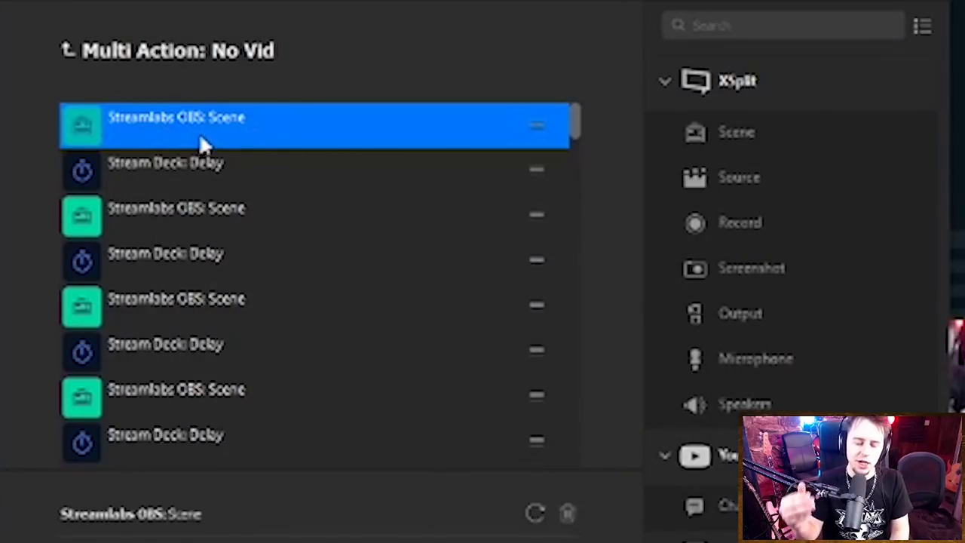
{"action": "key", "text": "Down"}
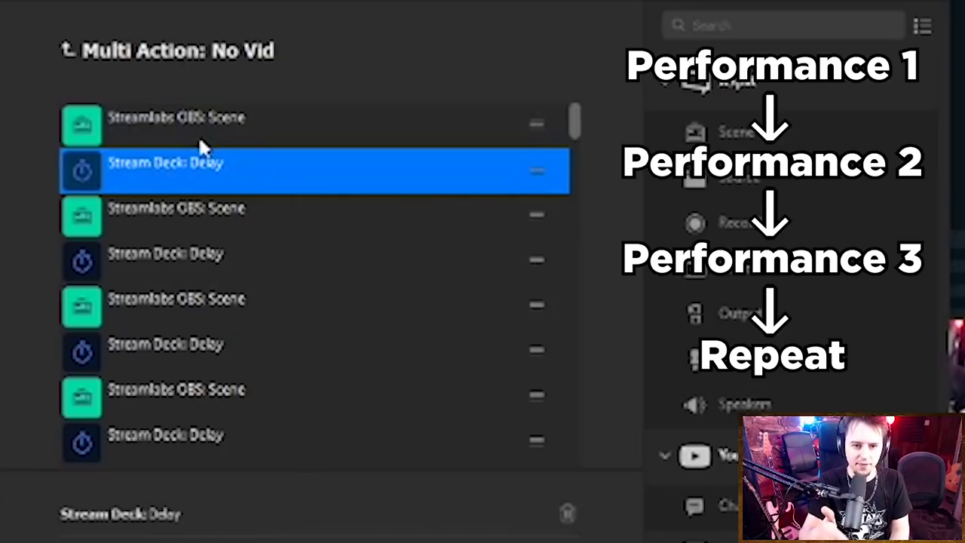
{"action": "key", "text": "Down"}
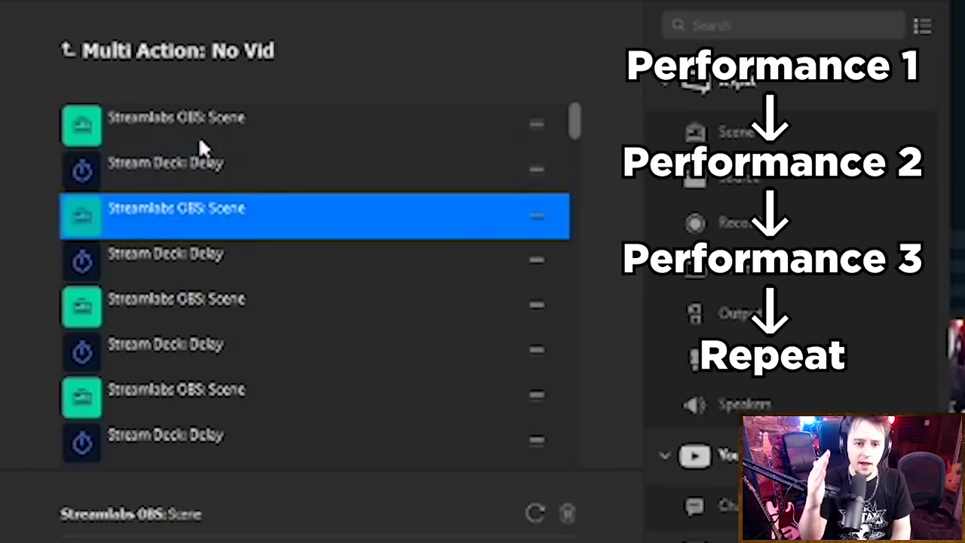
{"action": "key", "text": "Down"}
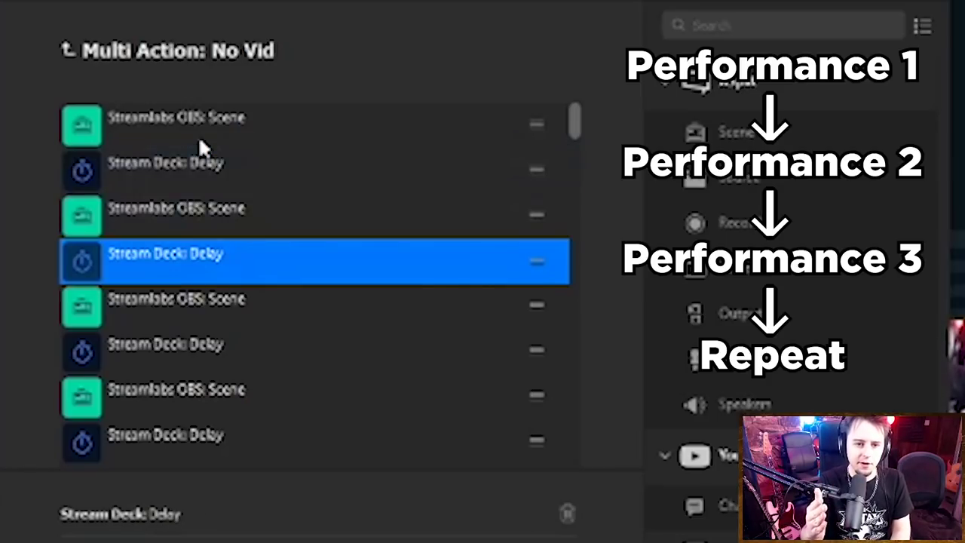
{"action": "key", "text": "Down"}
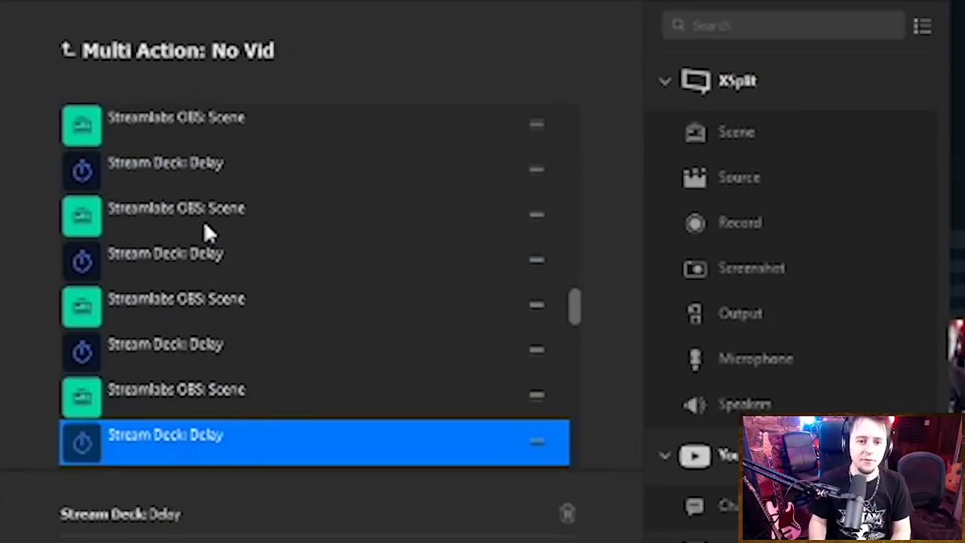
{"action": "key", "text": "Down"}
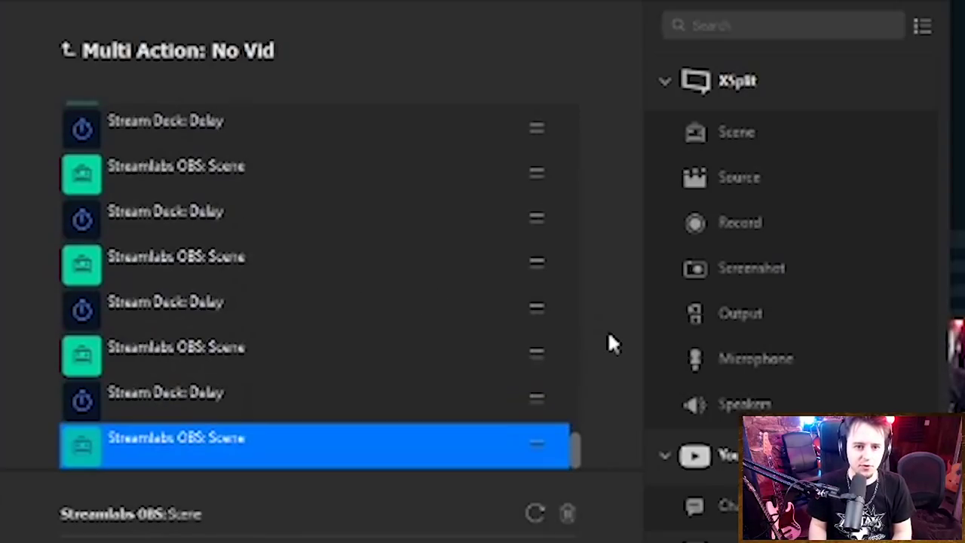
{"action": "key", "text": "Up"}
{"action": "key", "text": "Up"}
{"action": "key", "text": "Up"}
{"action": "key", "text": "Up"}
{"action": "key", "text": "Up"}
{"action": "key", "text": "Up"}
{"action": "key", "text": "Up"}
{"action": "key", "text": "Up"}
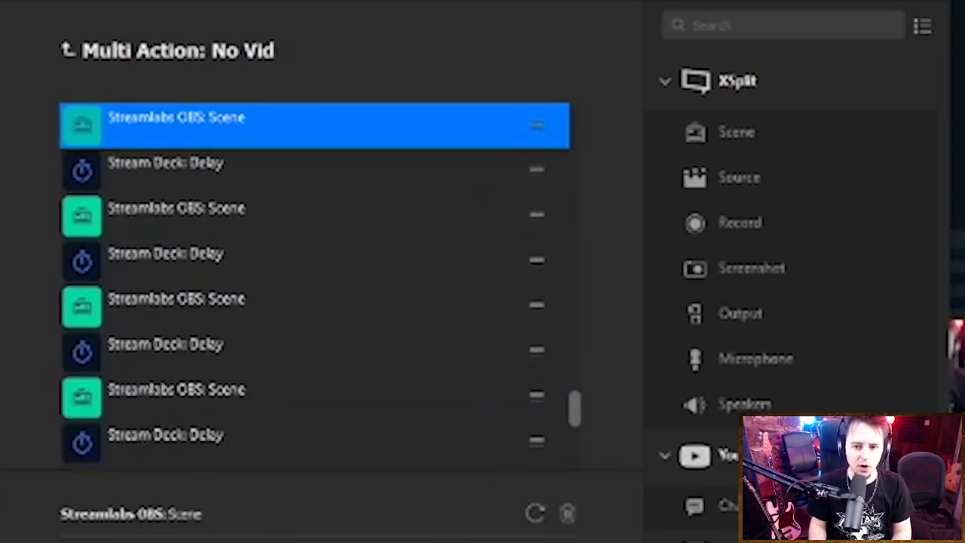
{"action": "key", "text": "Up"}
{"action": "key", "text": "Up"}
{"action": "key", "text": "Up"}
{"action": "key", "text": "Up"}
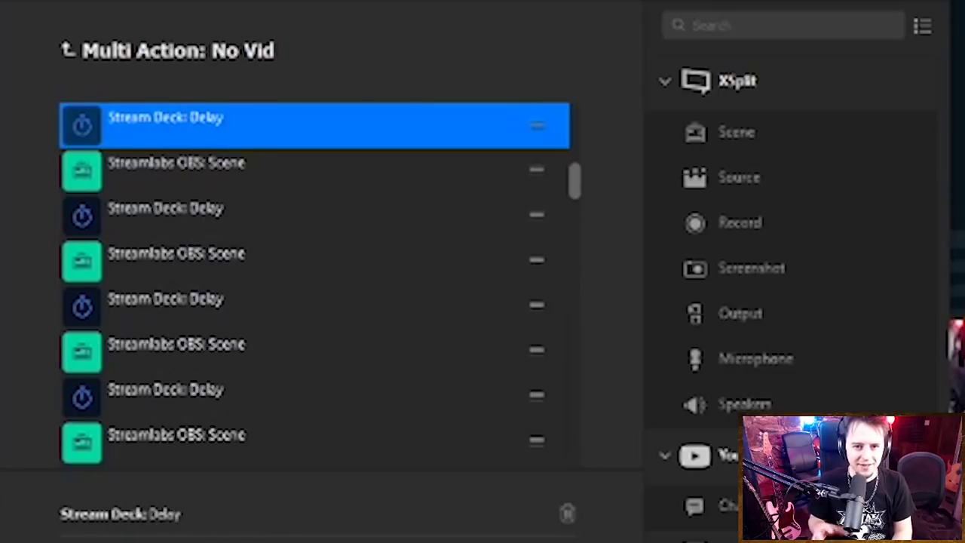